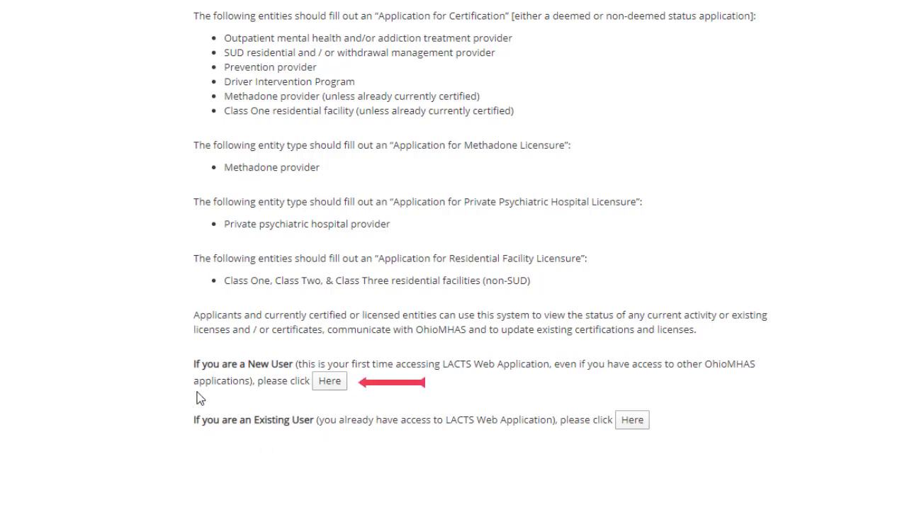
Start new-user registration and look up the organization by its federal EIN.
click(344, 385)
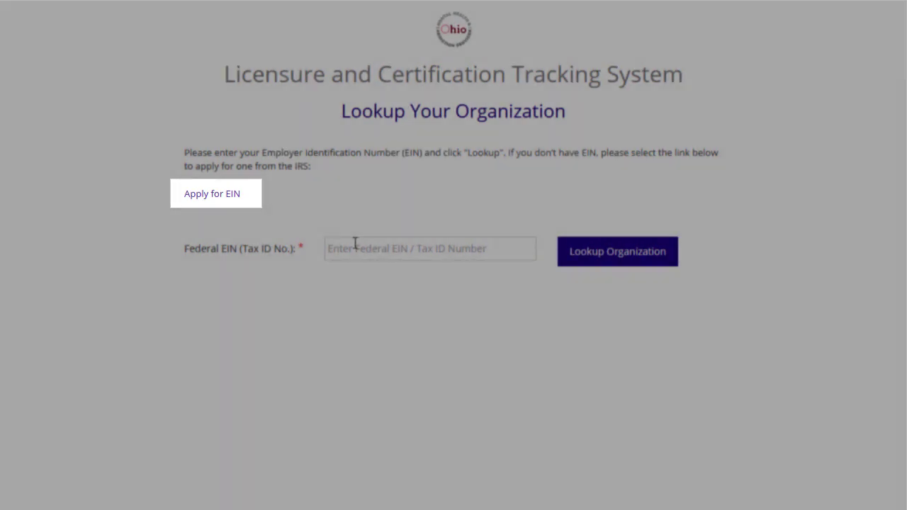
click(355, 244)
text(123456)
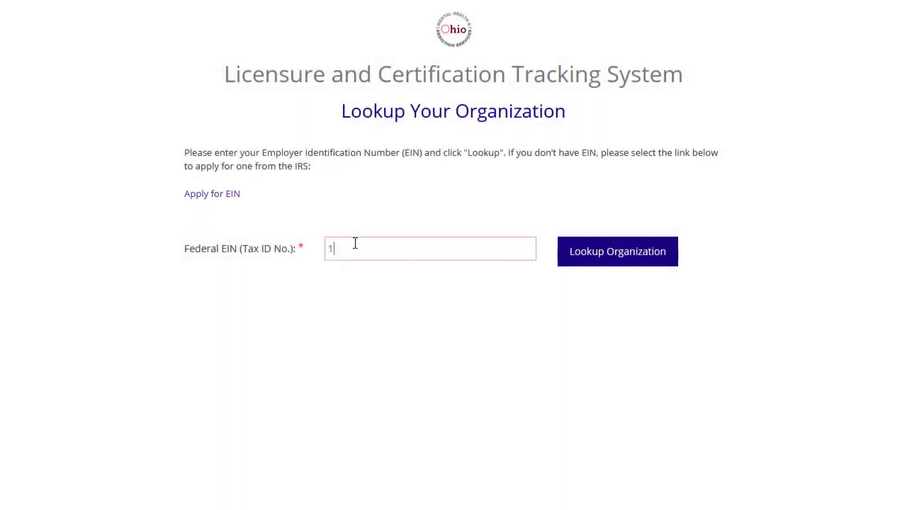
text(7890)
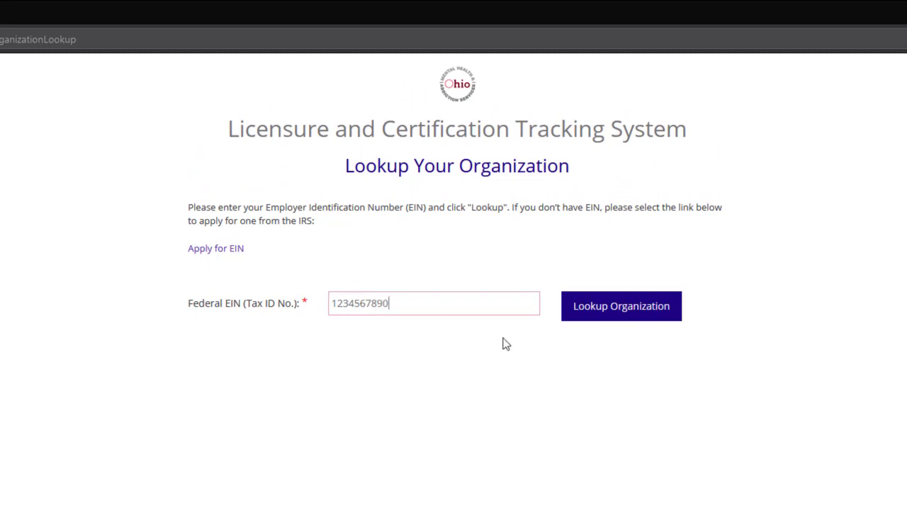
click(639, 319)
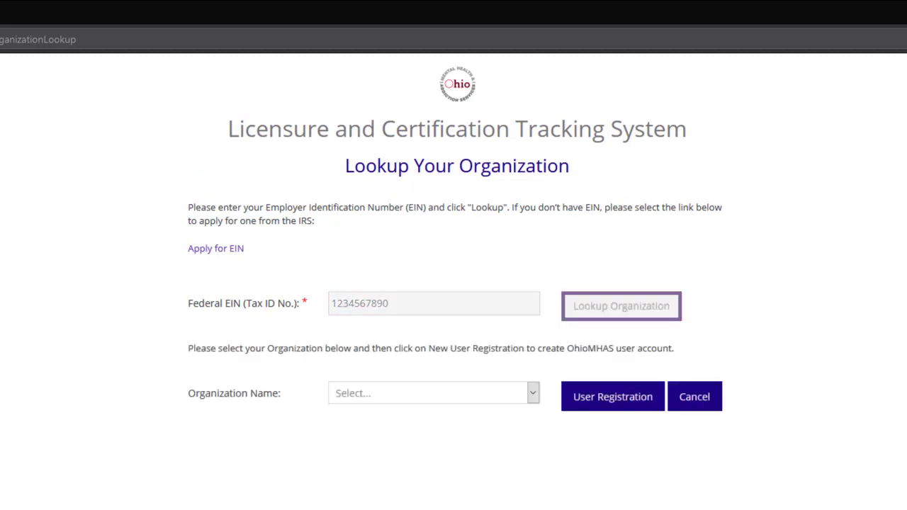
Select Kelly Services from the matching organizations and proceed to User Registration.
click(533, 394)
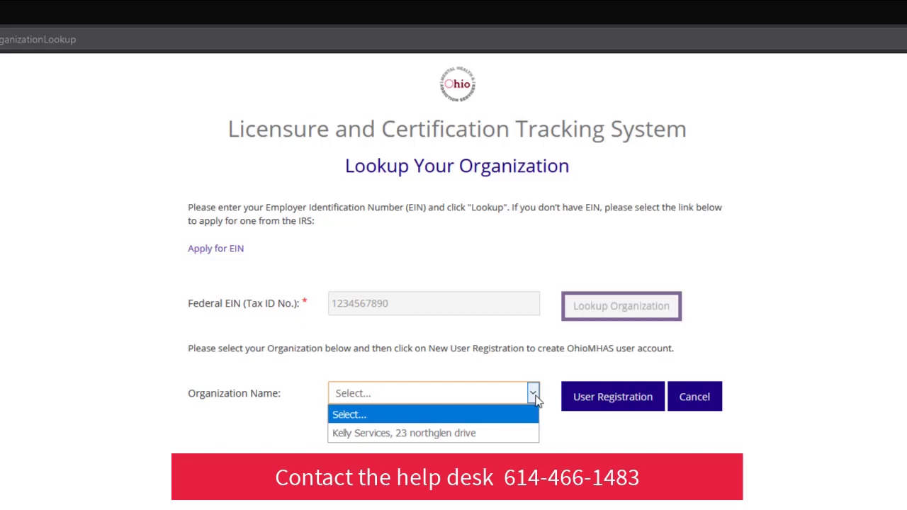
click(444, 432)
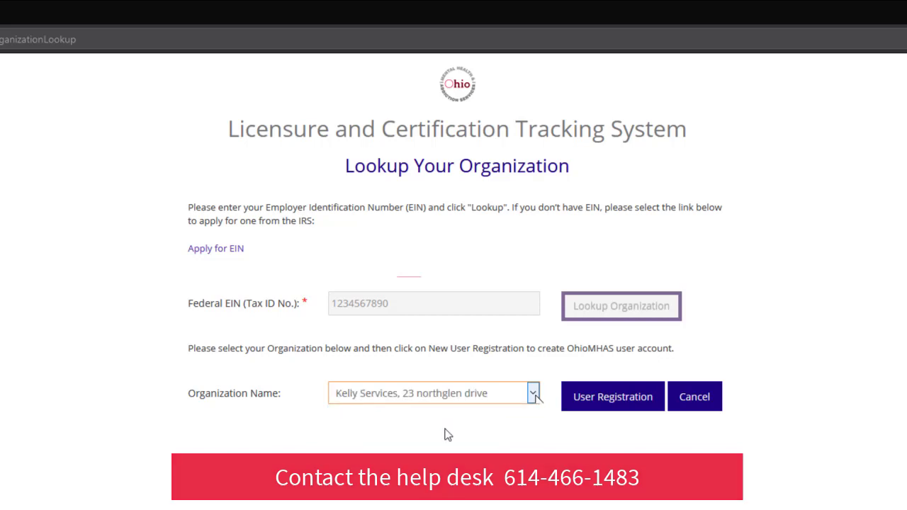
click(602, 399)
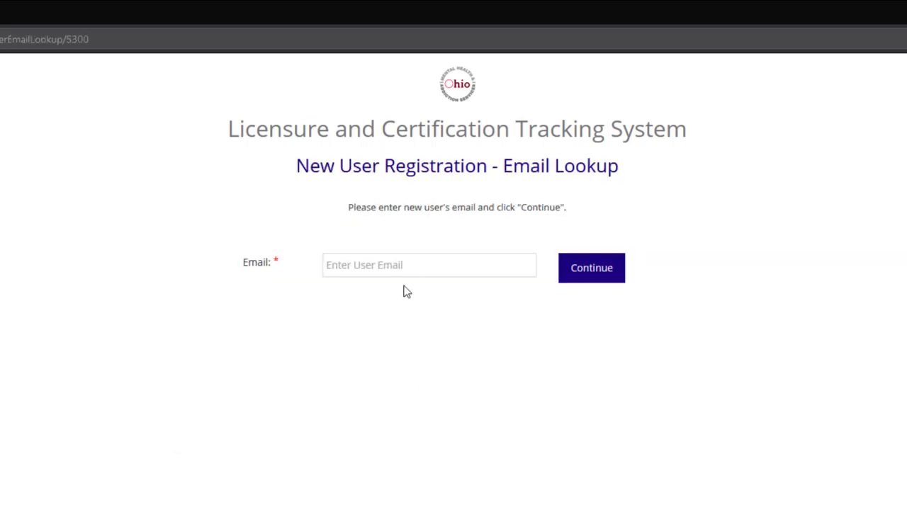
Enter the new user's e-mail address and continue to the registration details form.
click(405, 265)
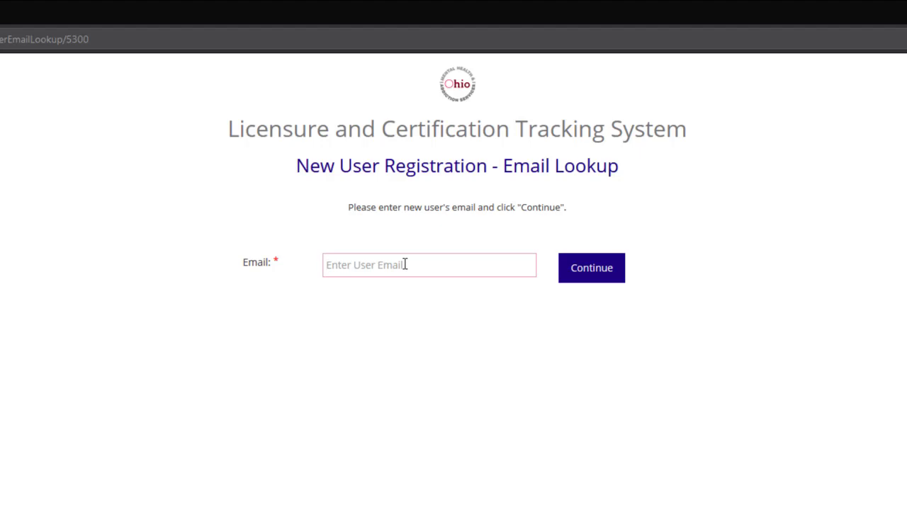
triple_click(465, 272)
click(587, 279)
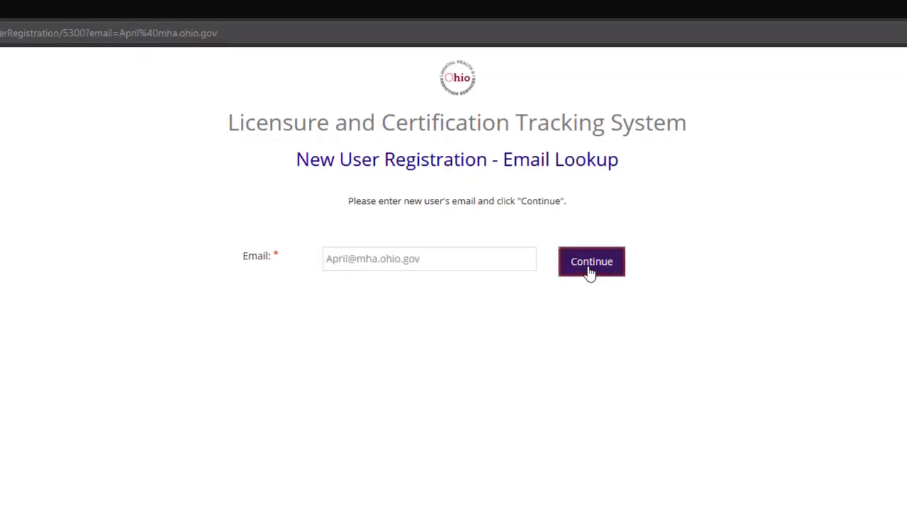
Fill in the user's first name, last name and office phone number.
click(485, 205)
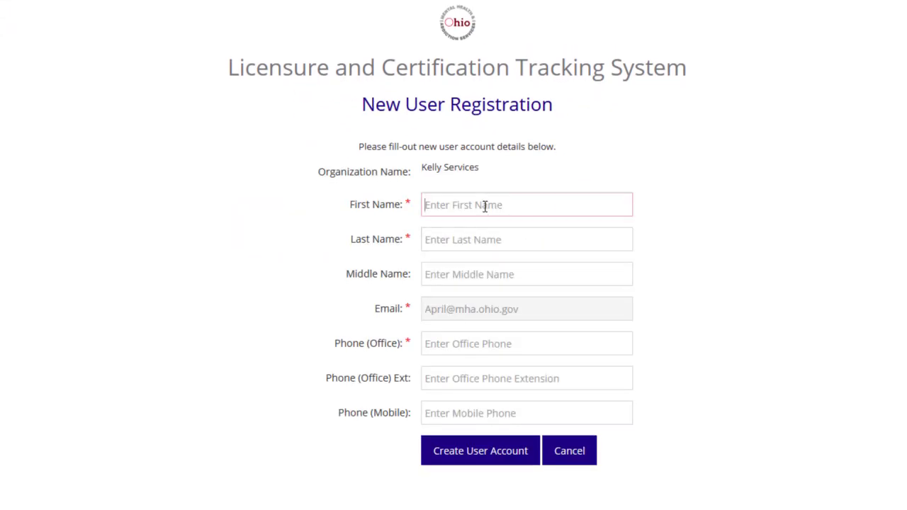
key(Tab)
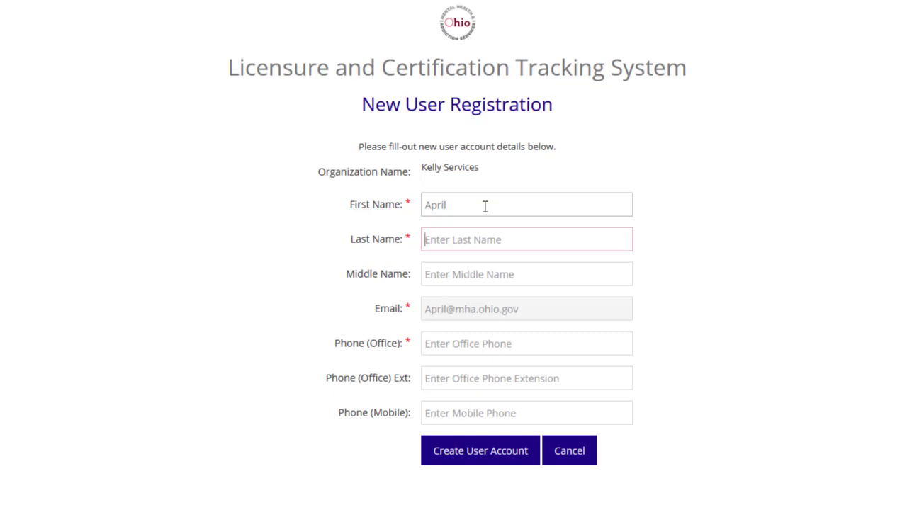
key(Tab)
key(Tab)
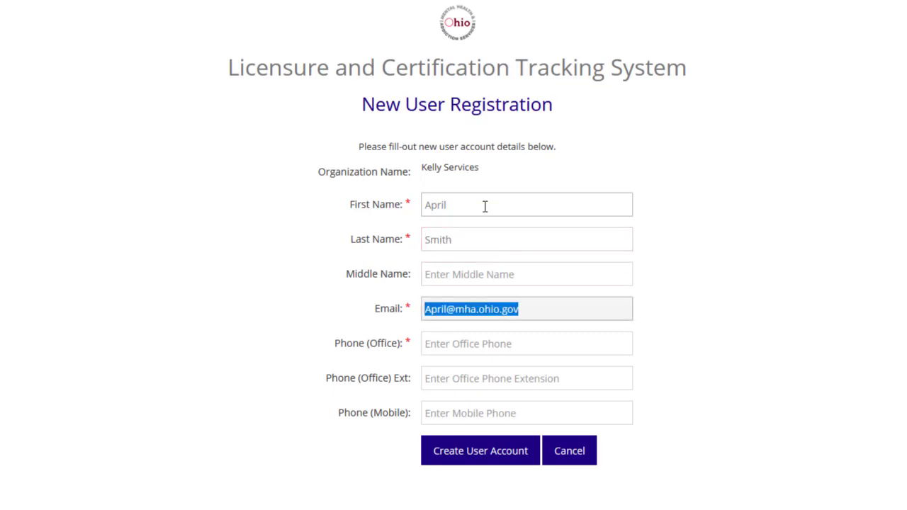
key(Tab)
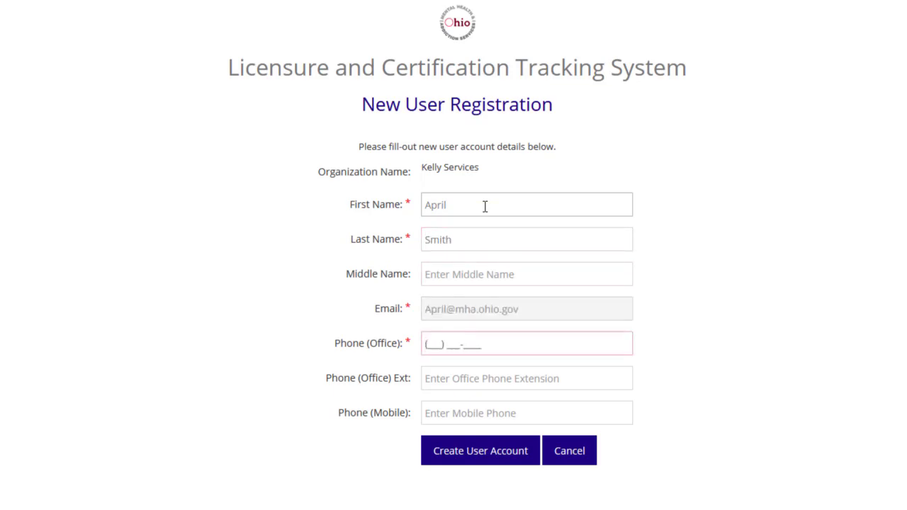
text(123) 456-789)
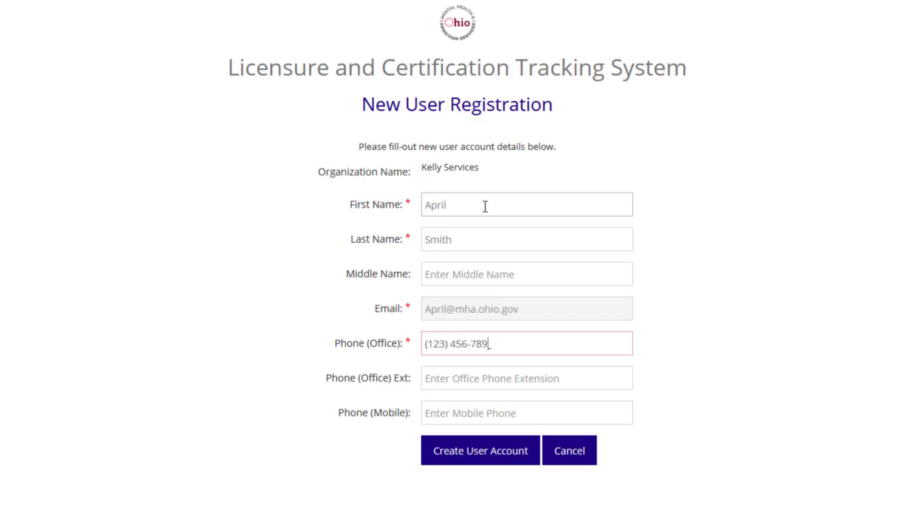
text(0)
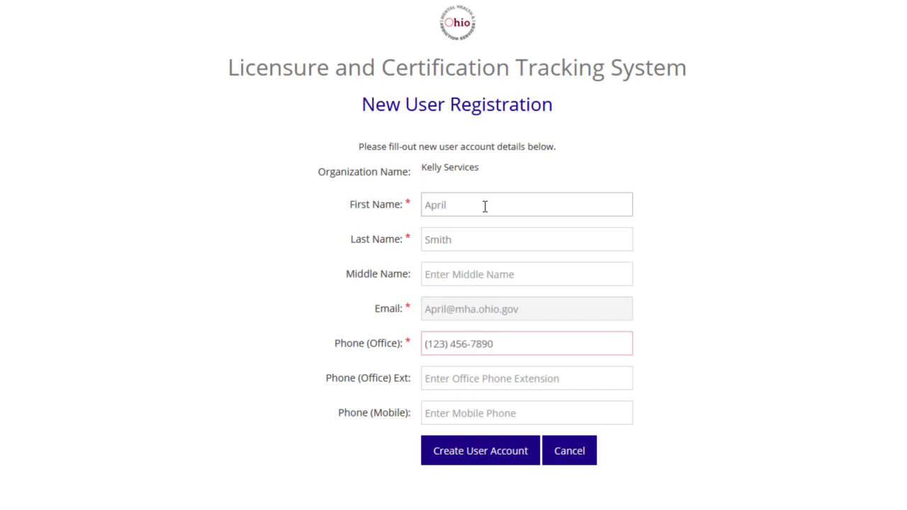
Create the LACTS account, then sign in to iPortal as administrator, passing the reCAPTCHA check.
click(458, 468)
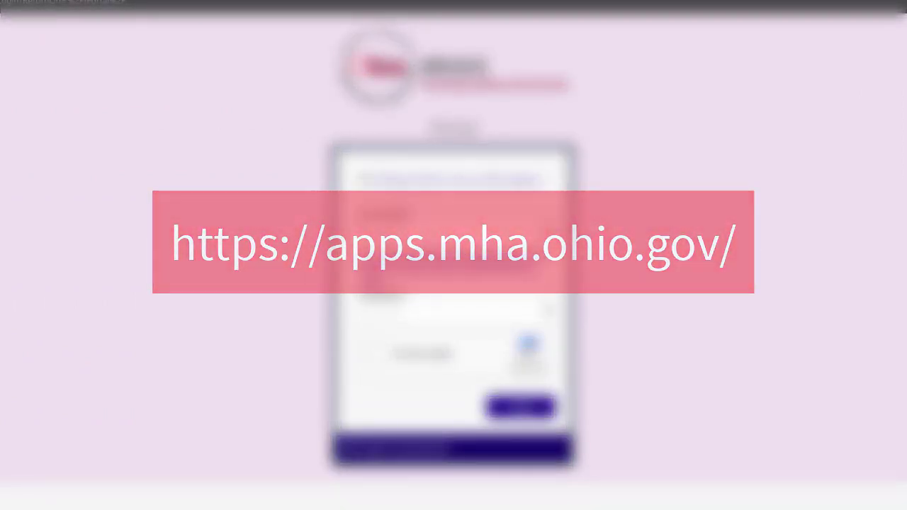
click(385, 236)
text(e)
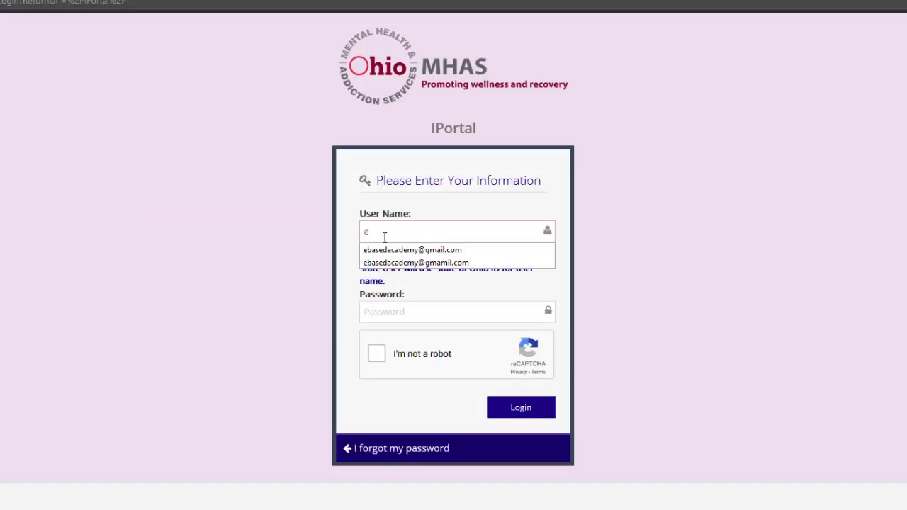
click(477, 247)
click(399, 316)
text(************)
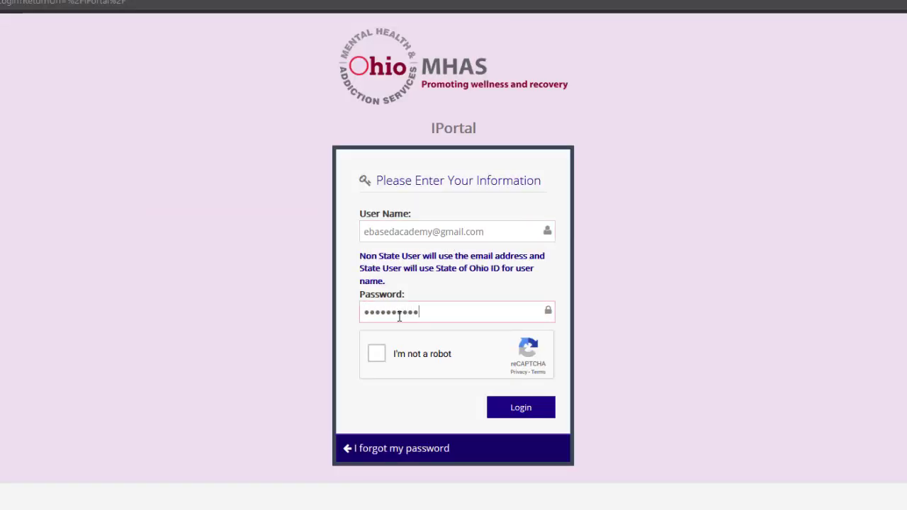
click(376, 358)
click(510, 409)
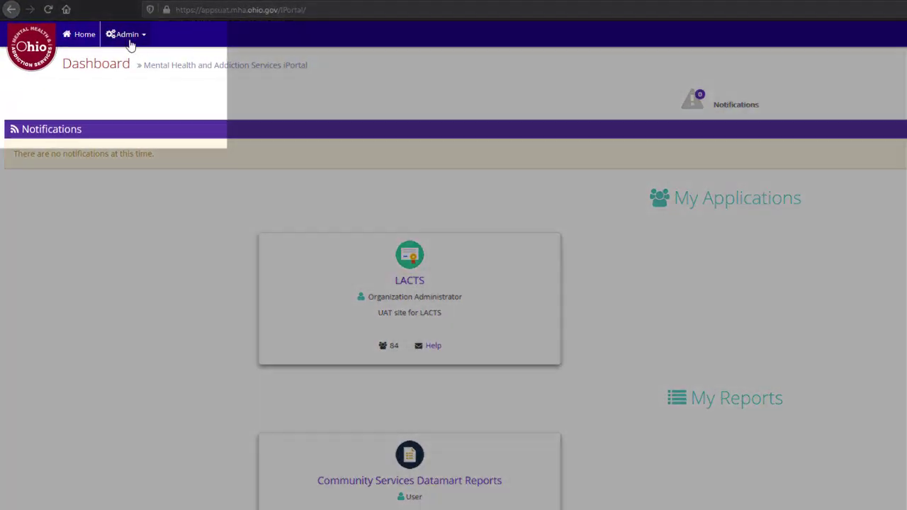
Search Admin > Users by the new user's e-mail and open Assign Role for the match.
click(123, 34)
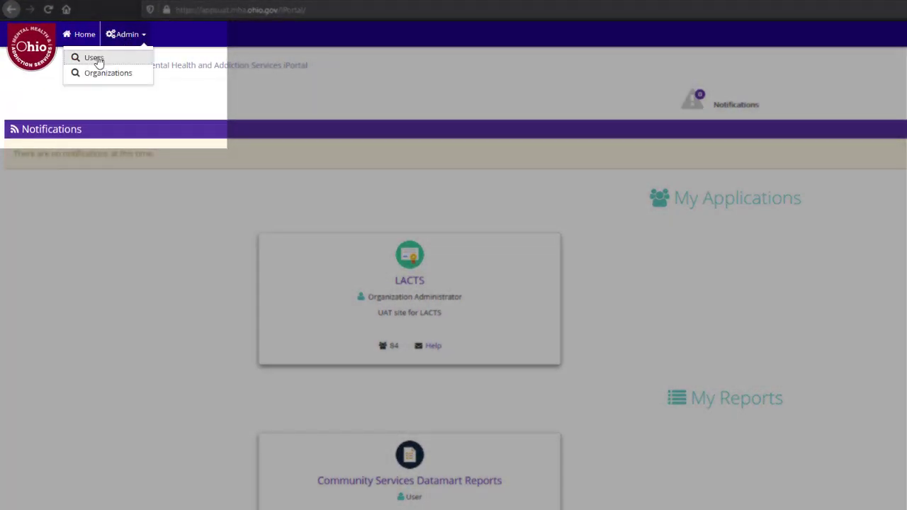
click(96, 58)
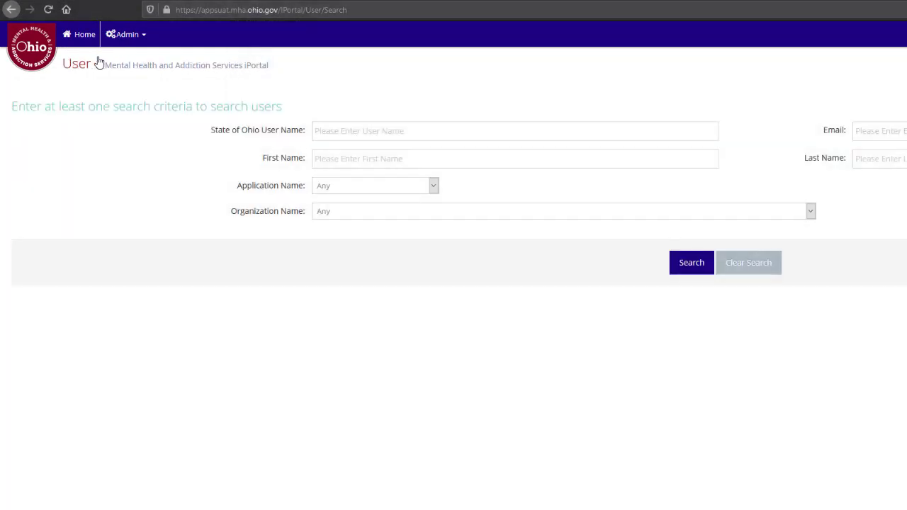
click(875, 129)
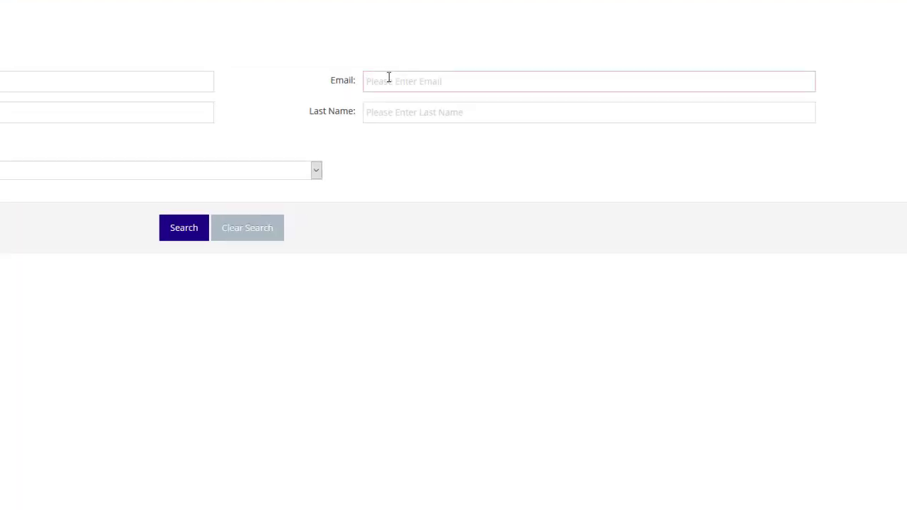
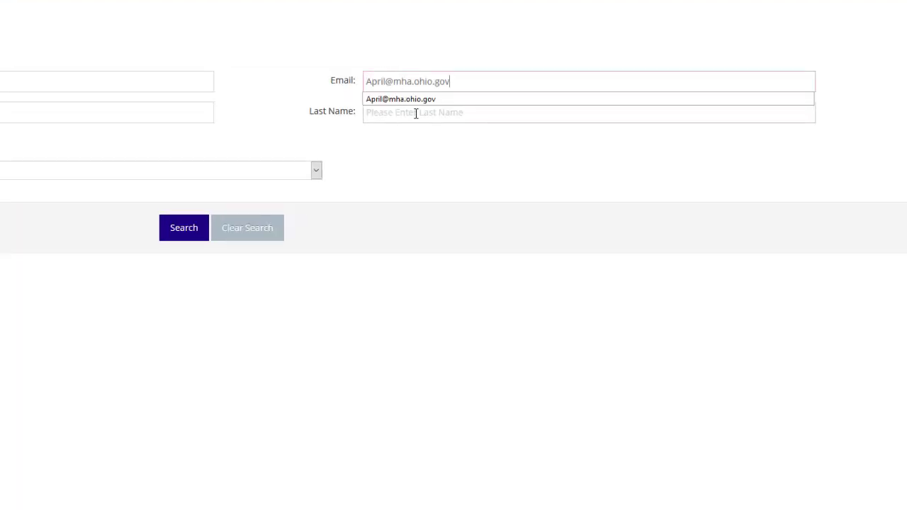
click(178, 238)
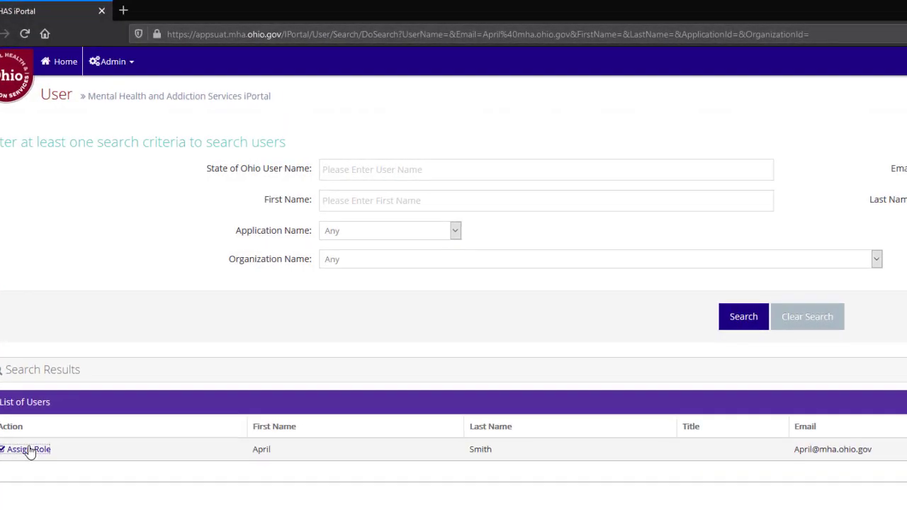
click(29, 449)
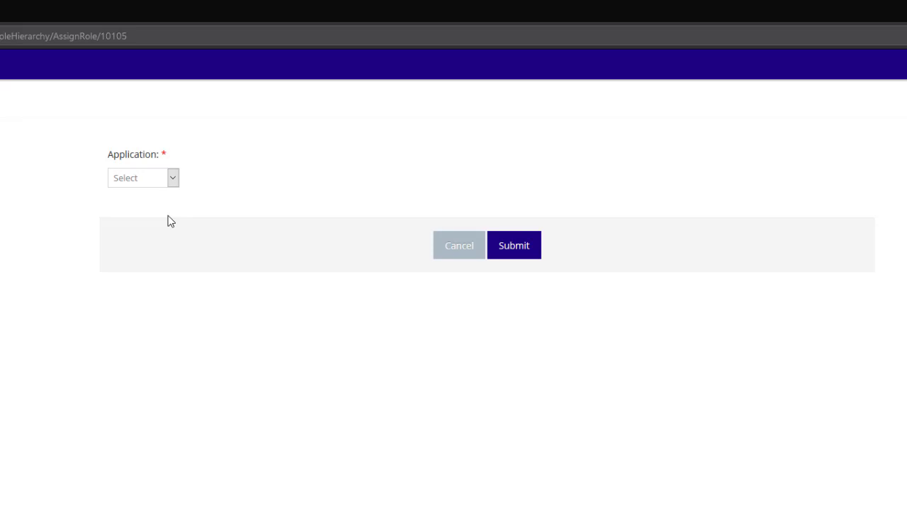
Assign the LACTS Applicant role for Angels of America and submit it.
click(172, 178)
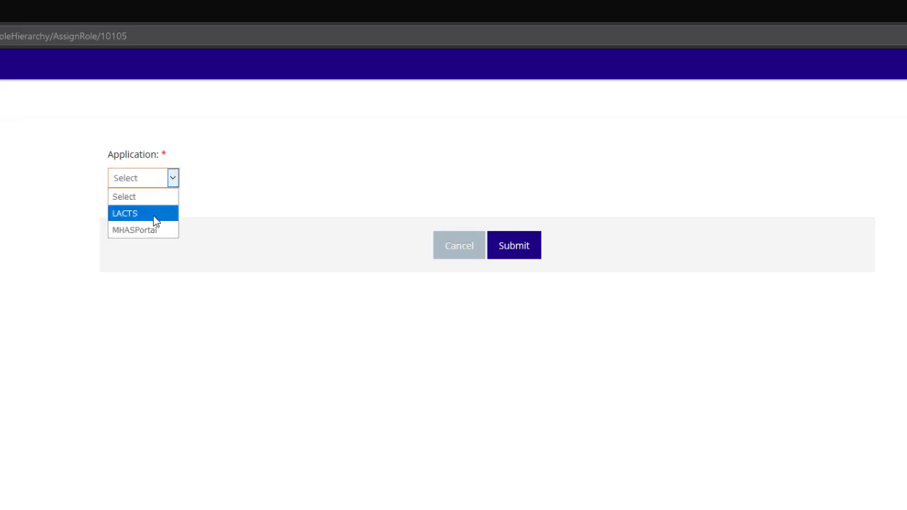
click(155, 214)
click(146, 244)
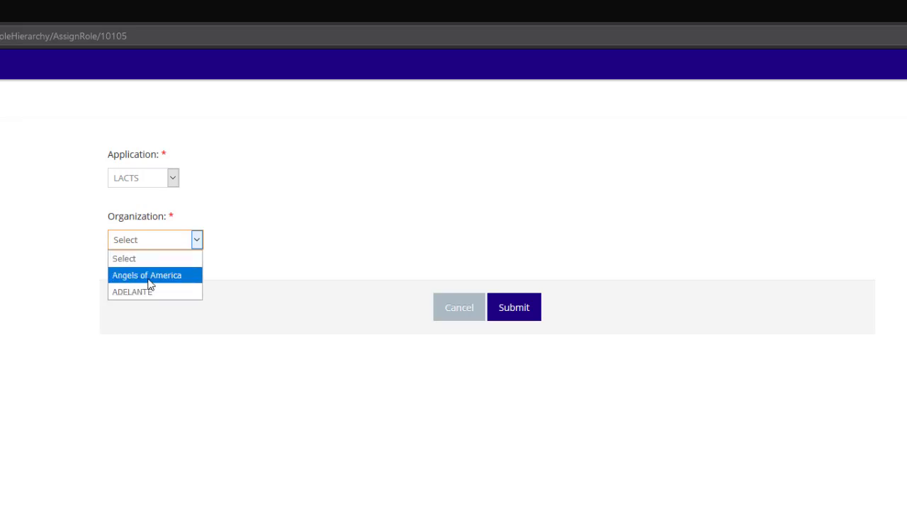
click(150, 276)
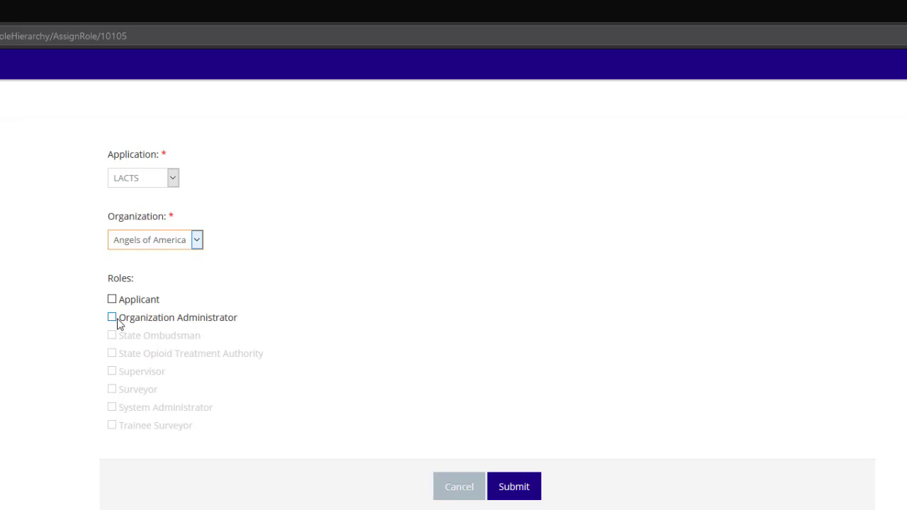
click(114, 300)
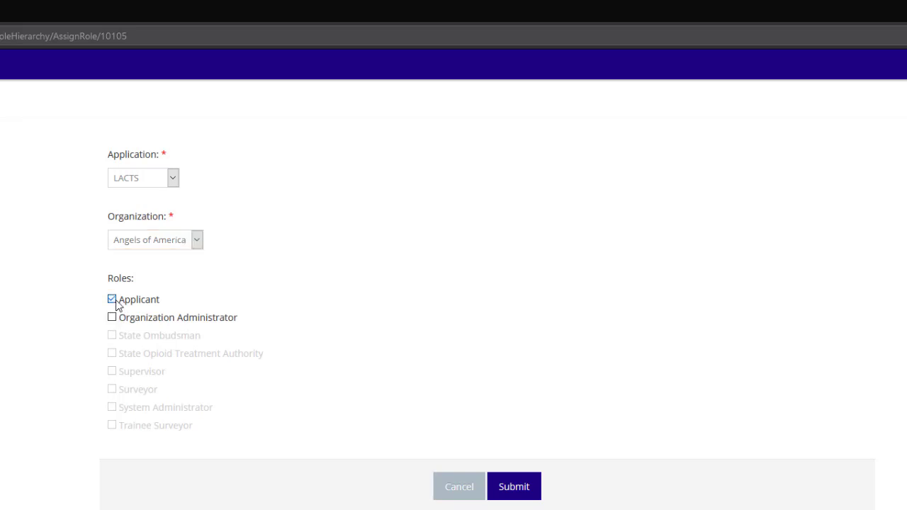
click(513, 487)
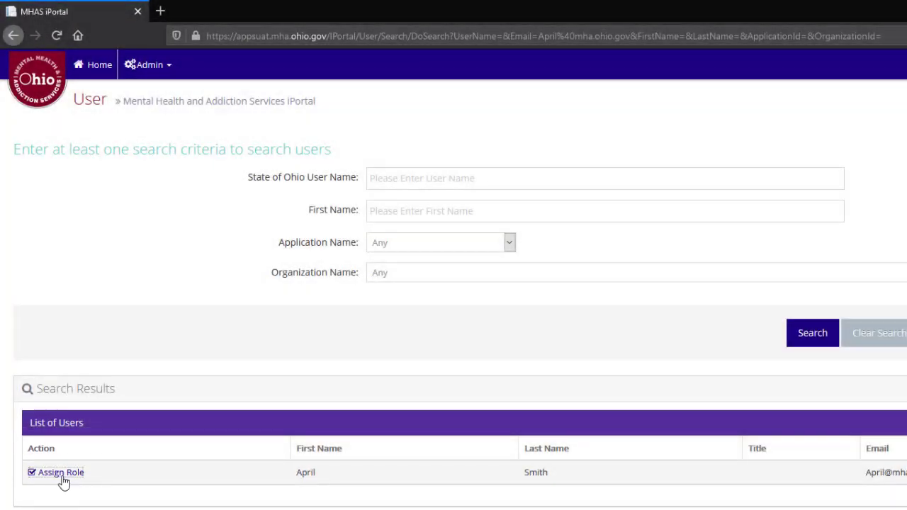
Swap the Applicant role for Organization Administrator on LACTS, Angels of America, and submit.
click(61, 475)
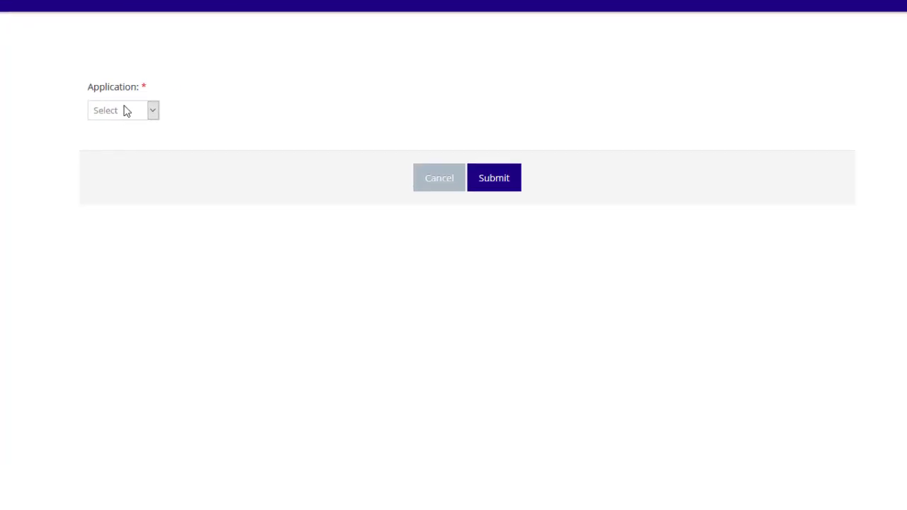
click(496, 176)
click(122, 146)
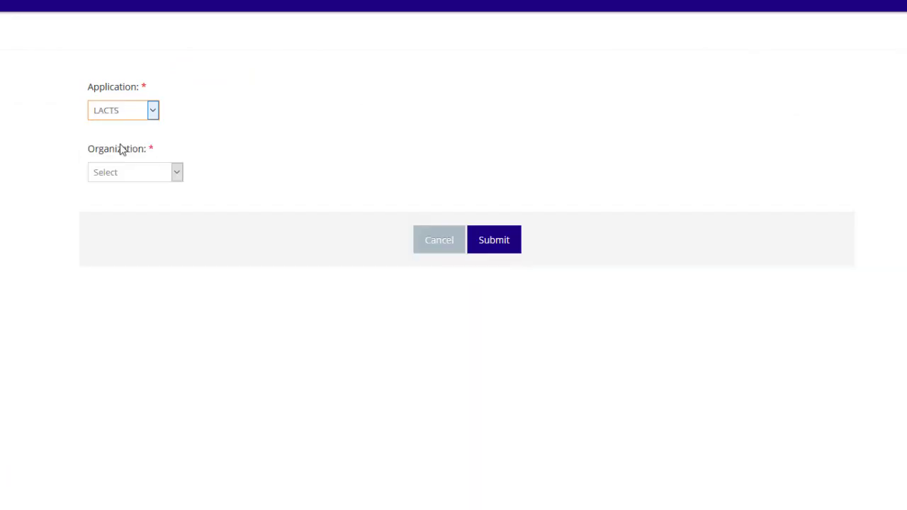
click(121, 175)
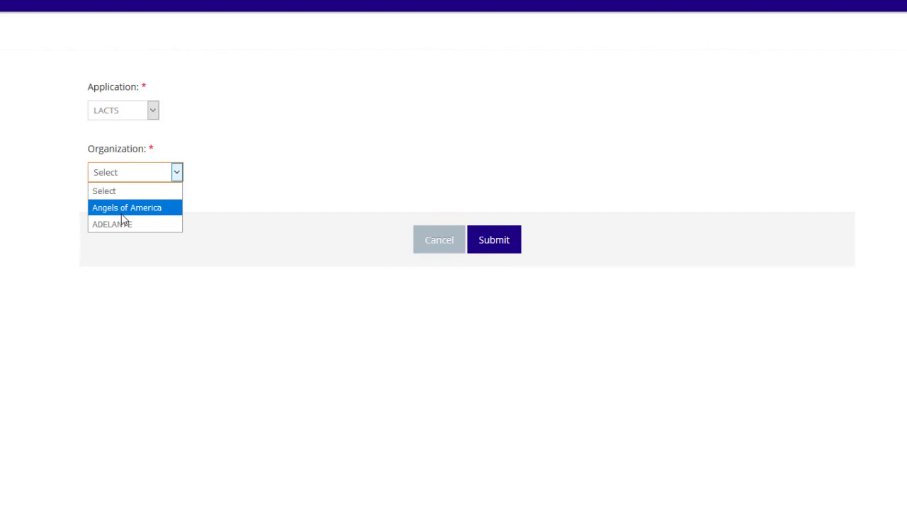
click(122, 211)
click(92, 233)
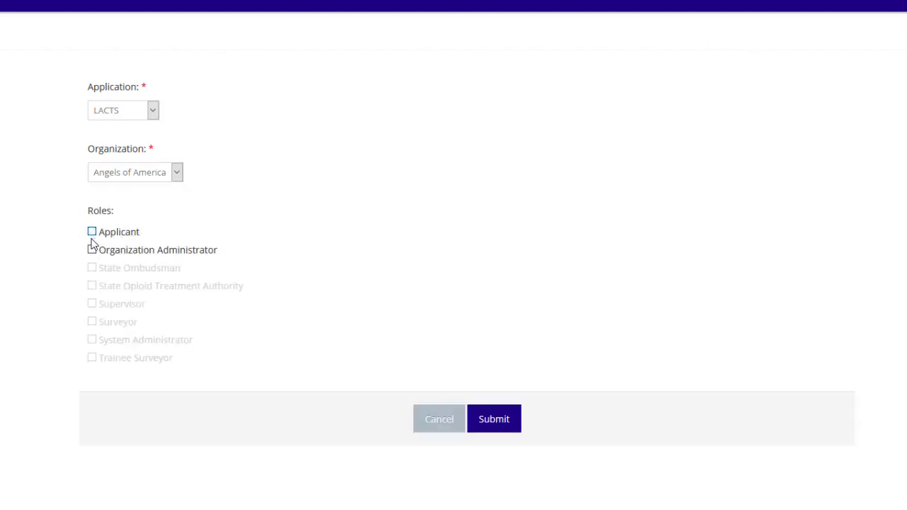
click(93, 250)
click(493, 419)
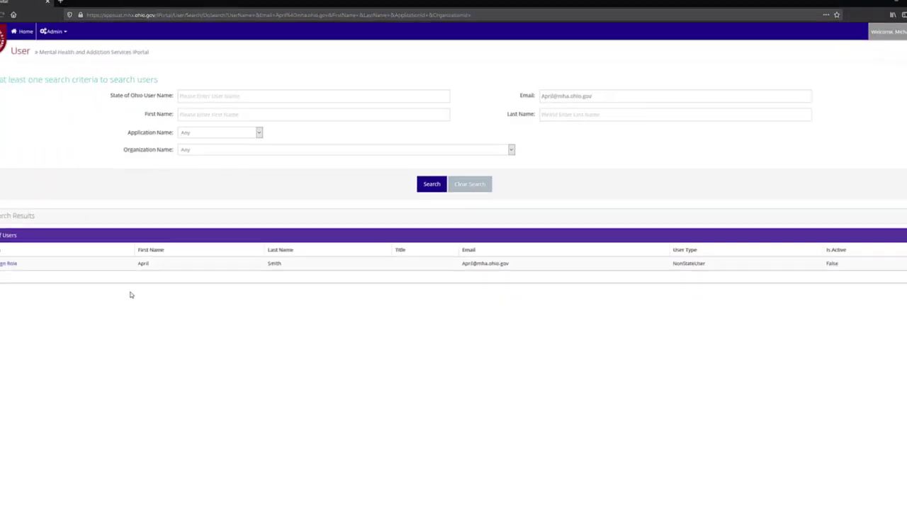